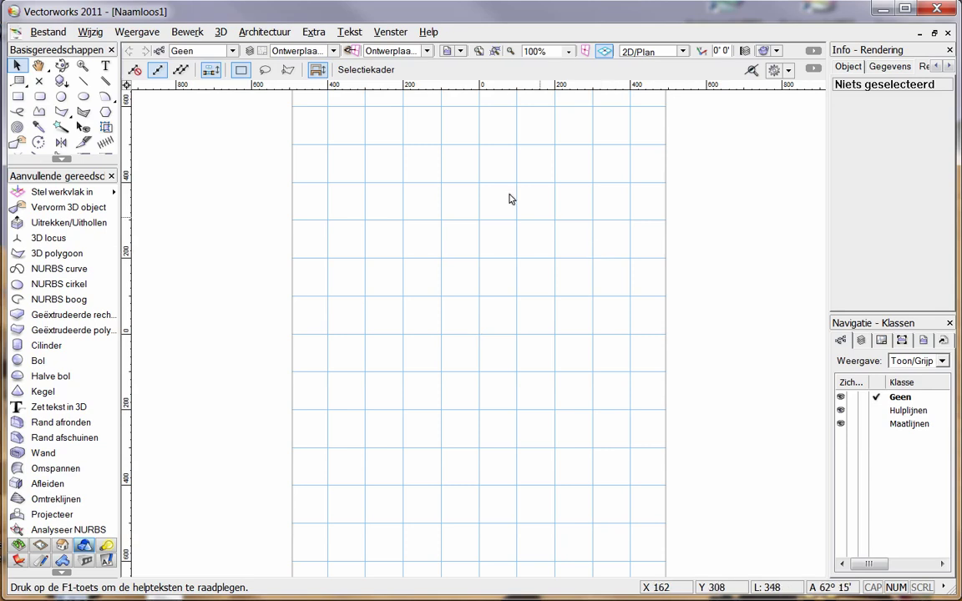
# - Create a copy of the active workspace named "architectuur gewijzigd" and open it for editing
pyautogui.click(314, 32)
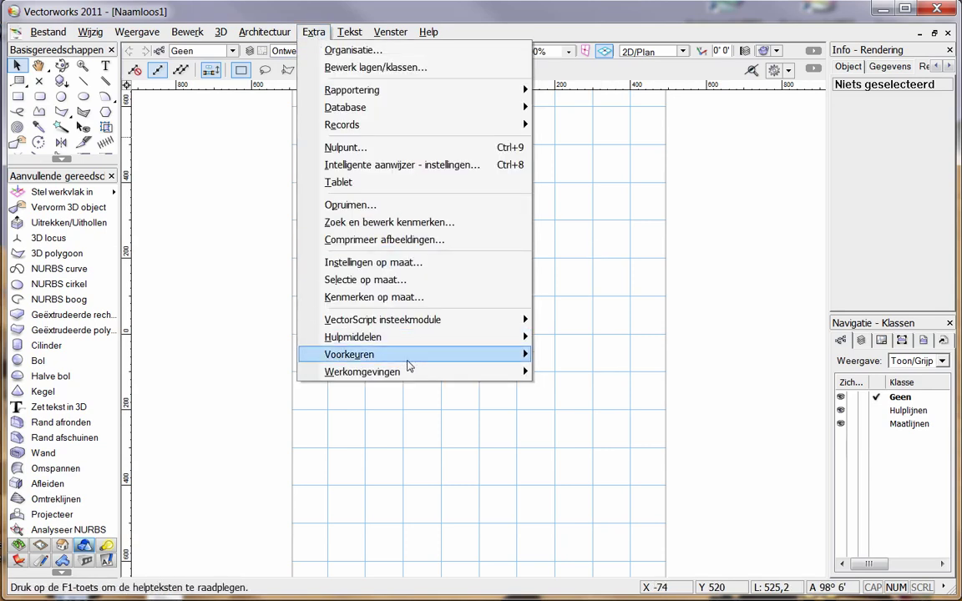
pyautogui.moveTo(408, 374)
pyautogui.click(576, 372)
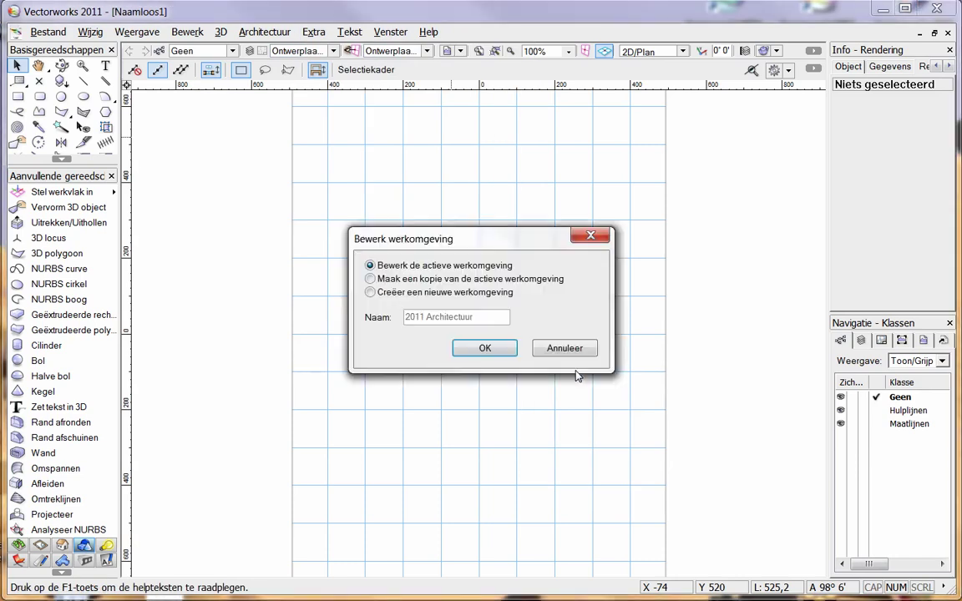
pyautogui.click(518, 284)
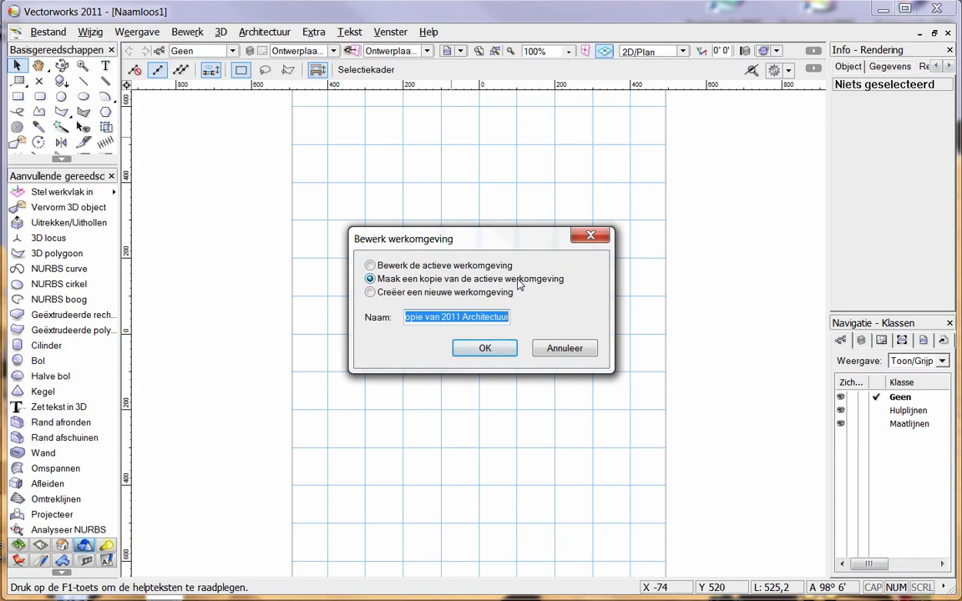
pyautogui.write('a')
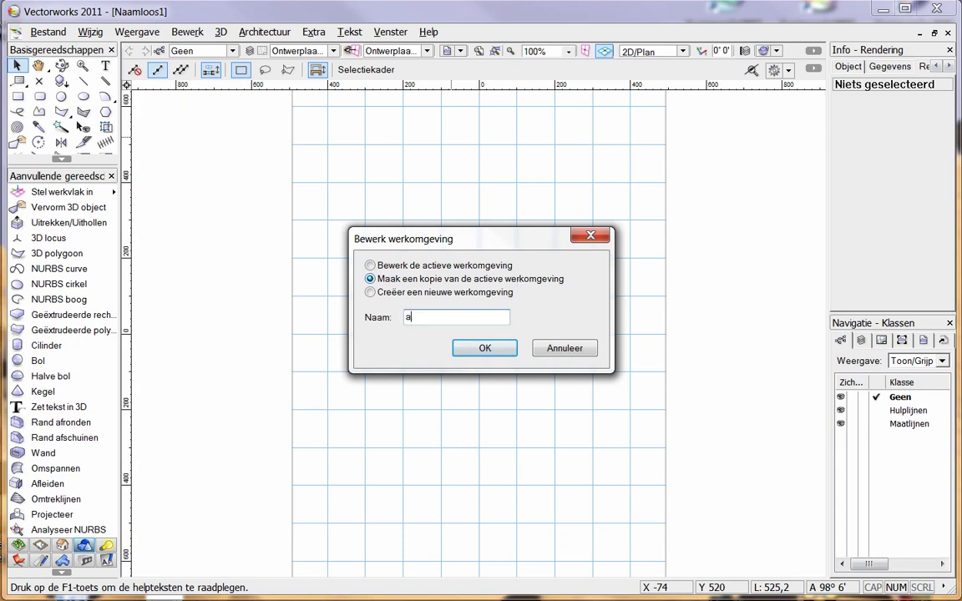
pyautogui.write('rchitectuur gewijzigd')
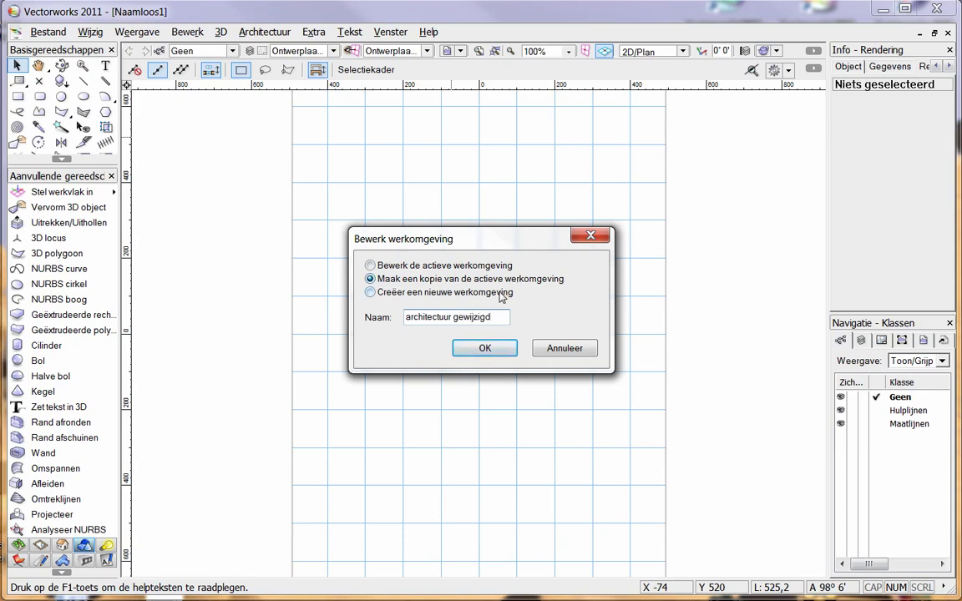
pyautogui.click(500, 349)
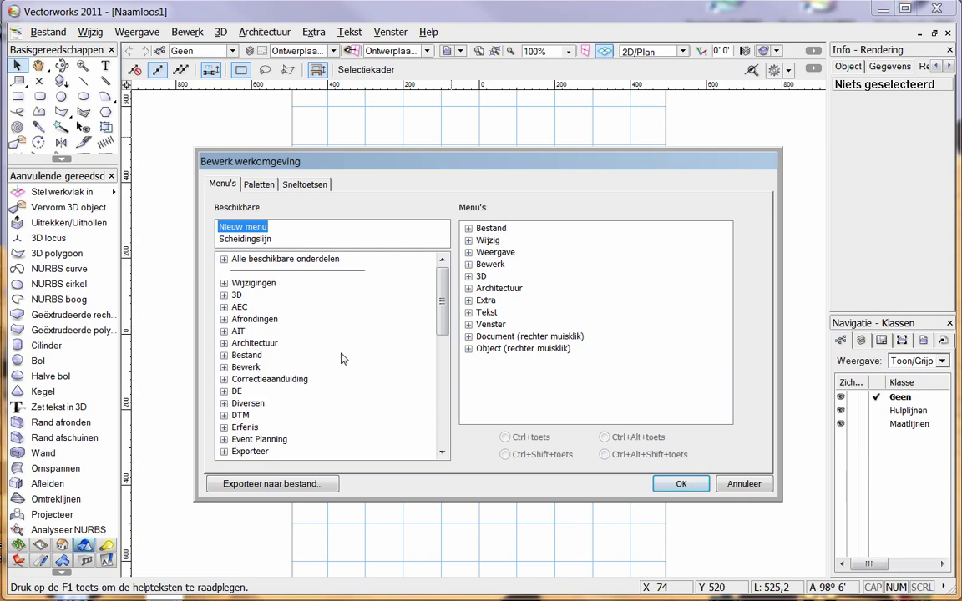
# - Add the Bewerk command "Zet om naar polygonen" to the "Object (rechter muisklik)" menu, directly below Plak
pyautogui.click(223, 366)
pyautogui.moveTo(444, 309); pyautogui.dragTo(442, 376)
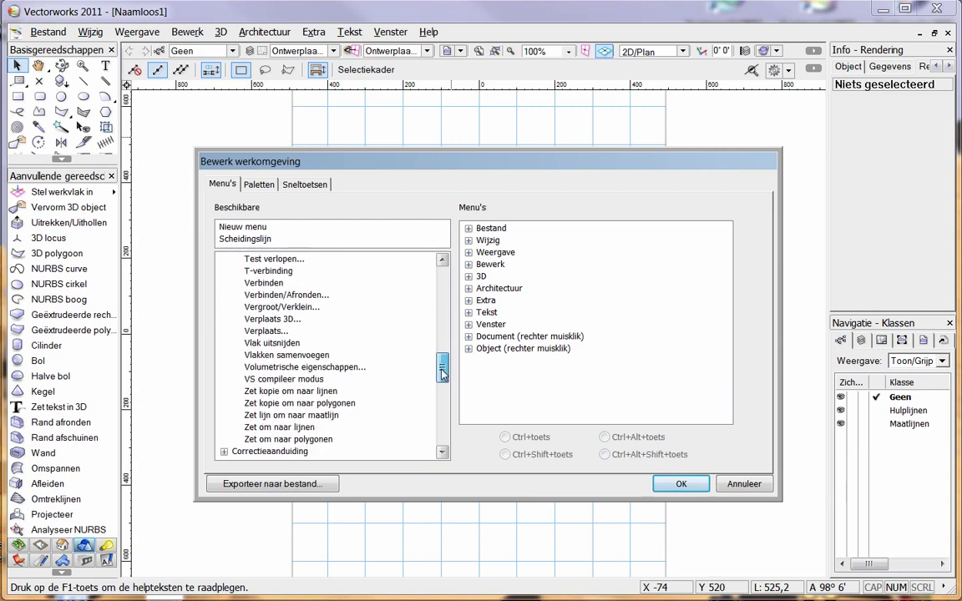
pyautogui.click(326, 440)
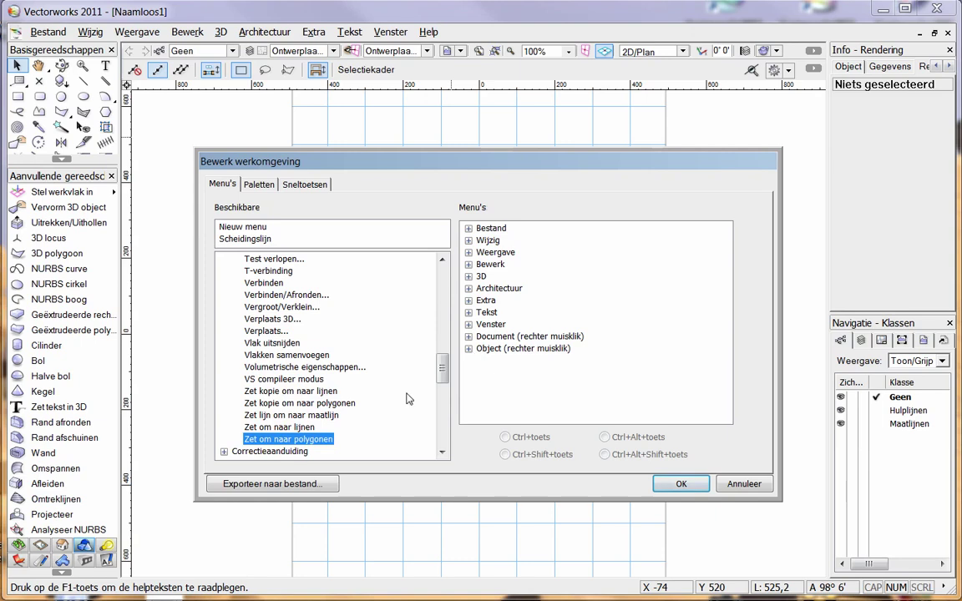
pyautogui.click(469, 349)
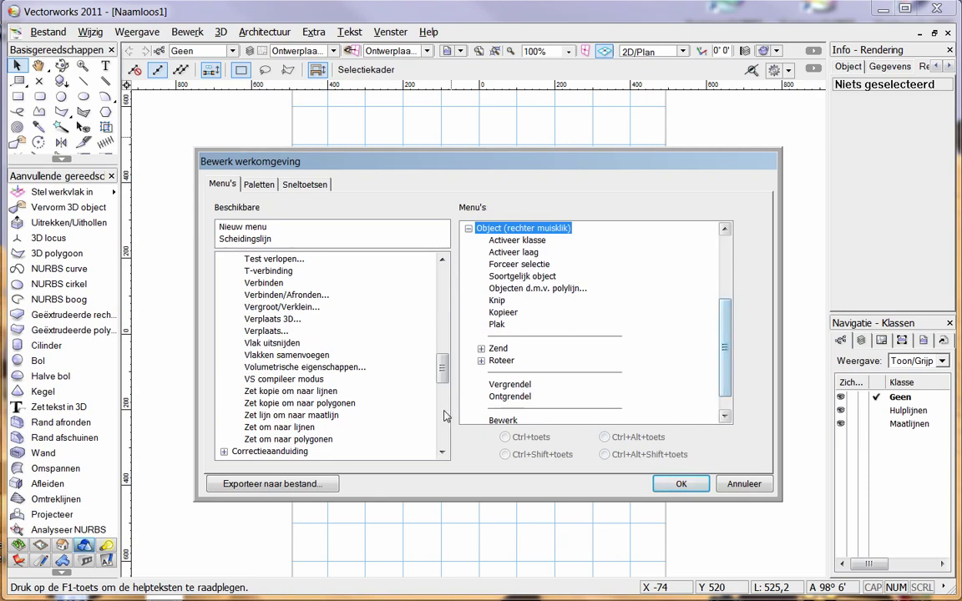
pyautogui.moveTo(320, 442); pyautogui.dragTo(512, 333)
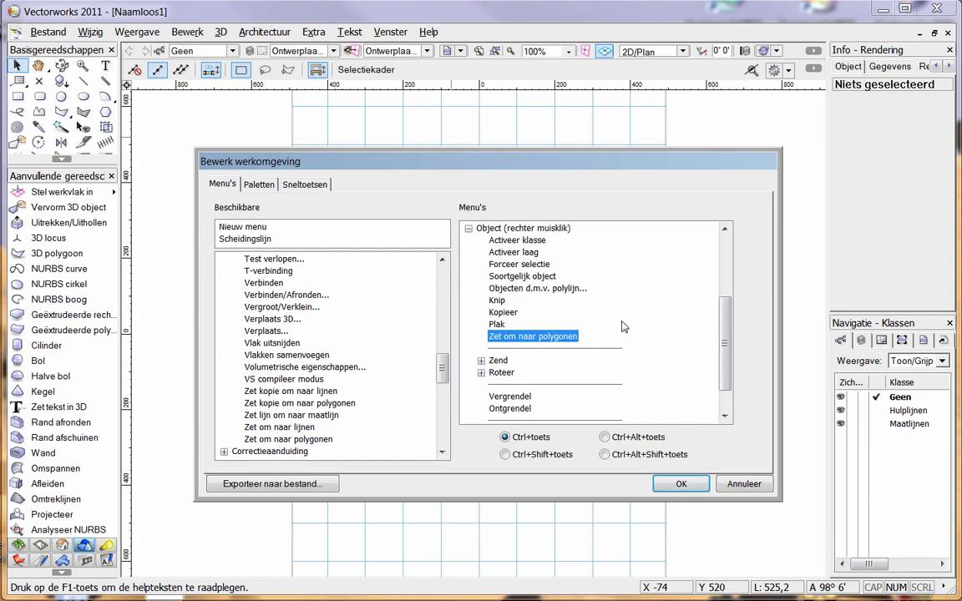
# - Add the Ellipsoid Object tool to the 3D set of the Aanvullende gereedschappen palette, between Cilinder and Bol
pyautogui.click(247, 181)
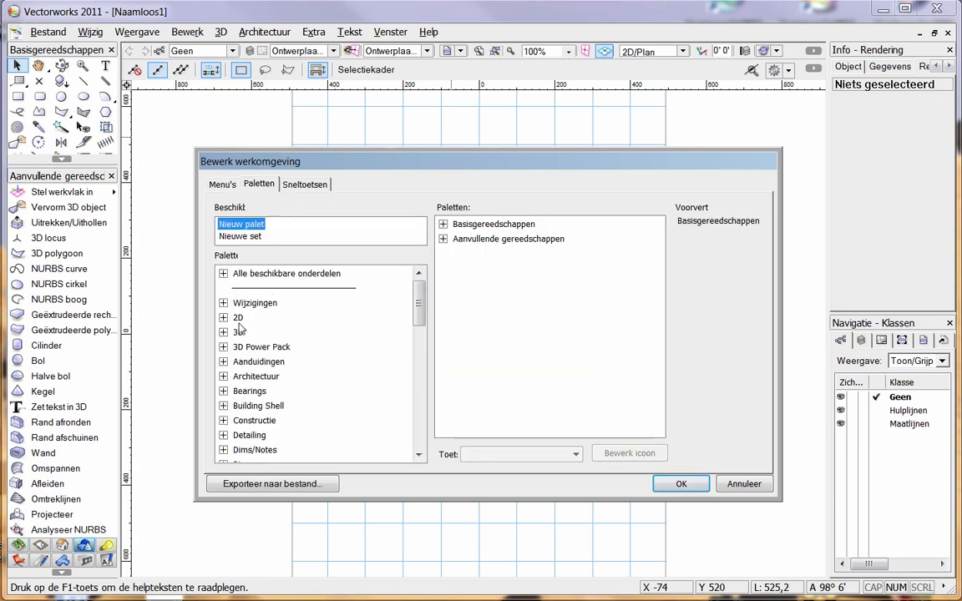
pyautogui.doubleClick(242, 274)
pyautogui.moveTo(421, 280); pyautogui.dragTo(420, 322)
pyautogui.click(307, 333)
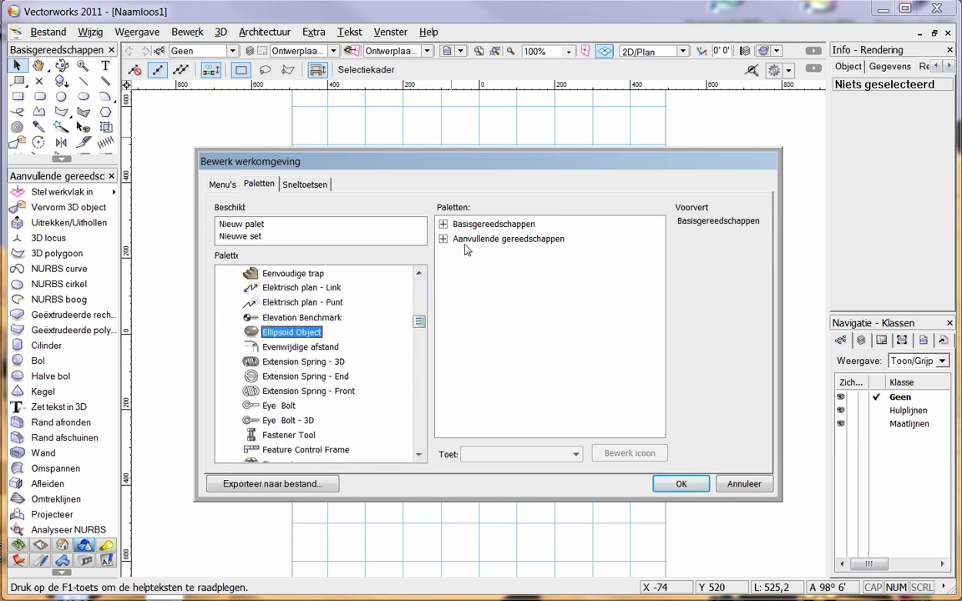
pyautogui.click(443, 239)
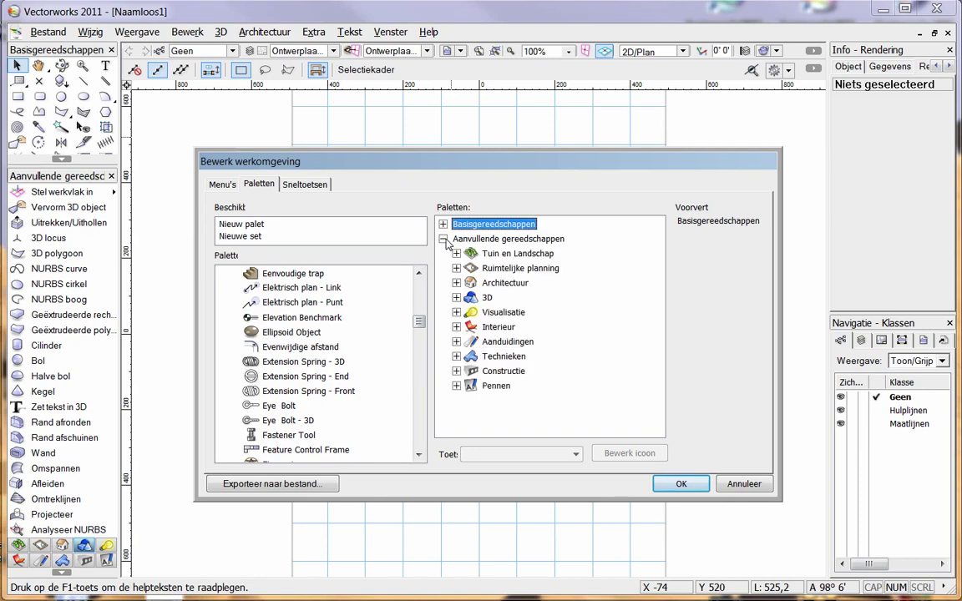
pyautogui.click(456, 298)
pyautogui.moveTo(293, 338); pyautogui.dragTo(506, 406)
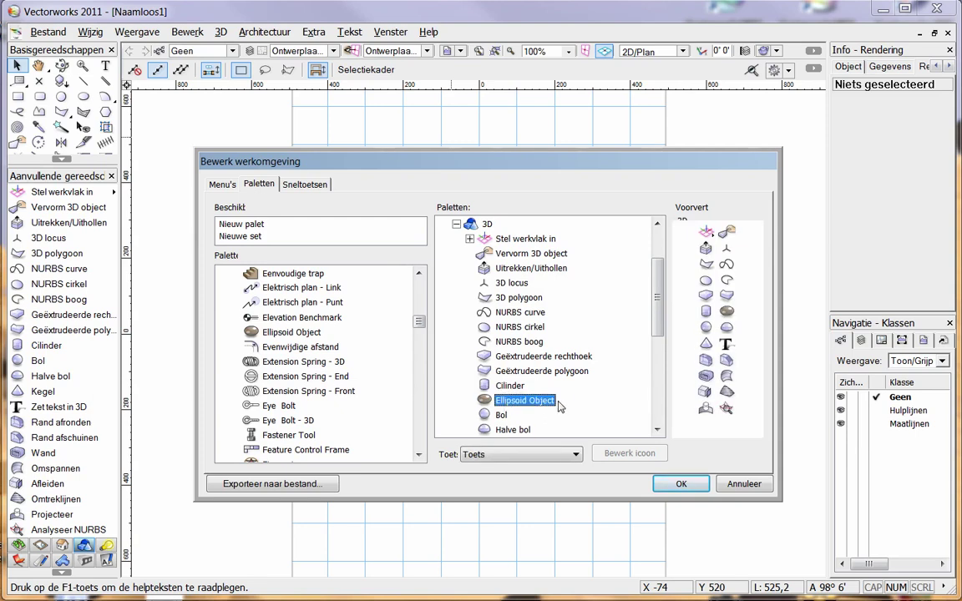
# - Assign the shortcut Shift+E to the Ellipsoid Object tool in the 3D set
pyautogui.click(507, 454)
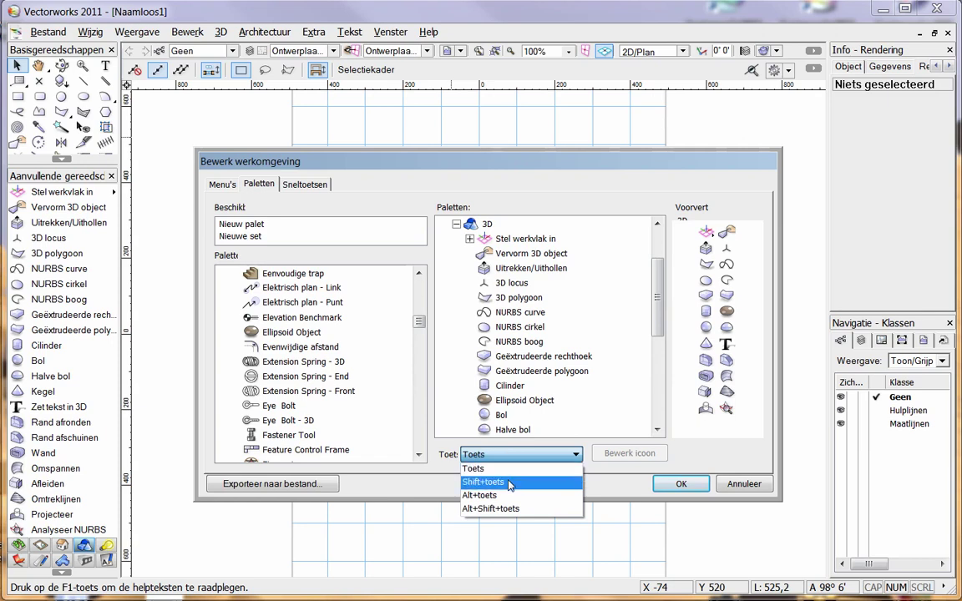
pyautogui.click(509, 482)
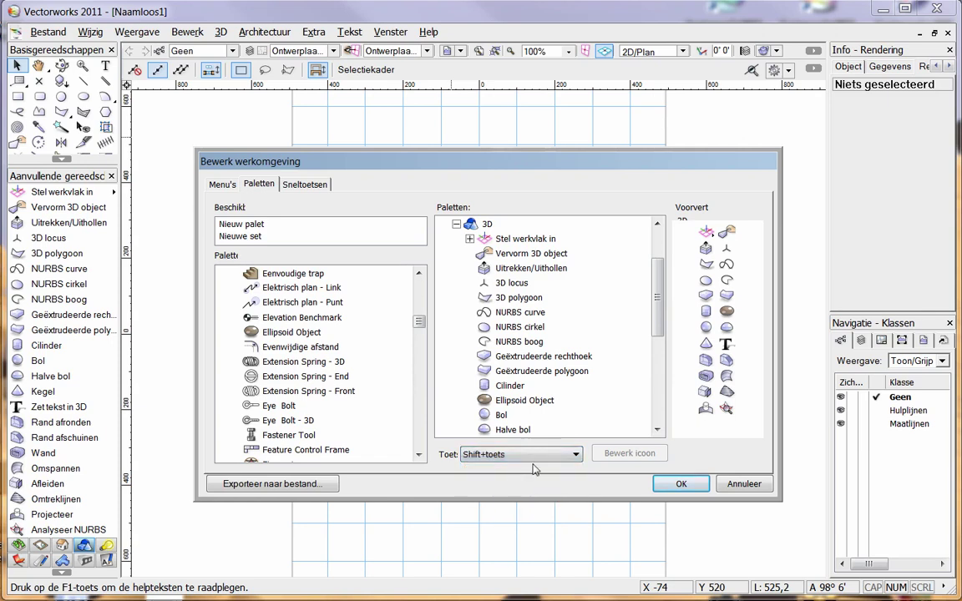
pyautogui.click(628, 401)
pyautogui.press('e')
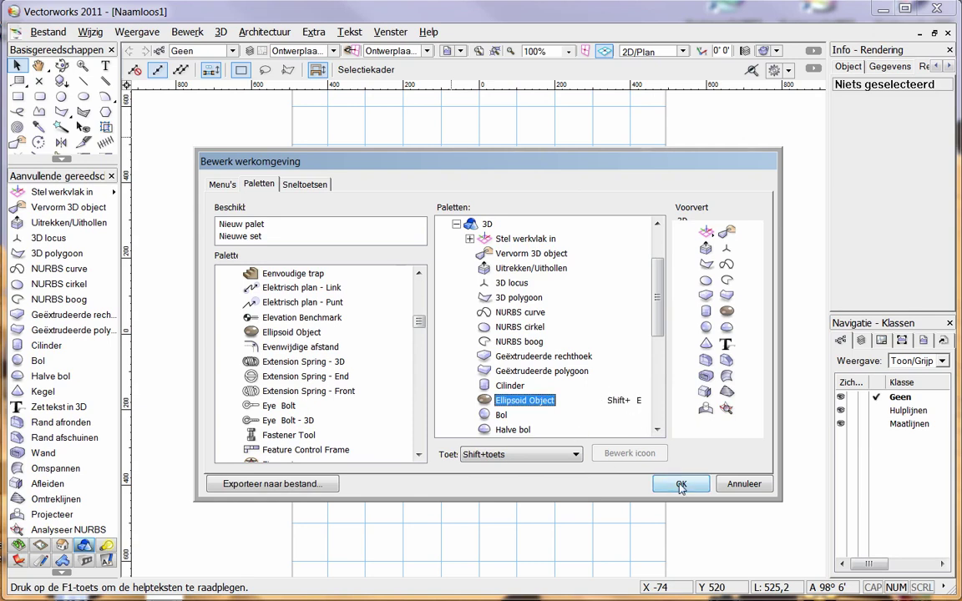
# - Review the workspace's remaining shortcut assignments and save the customised workspace
pyautogui.click(324, 186)
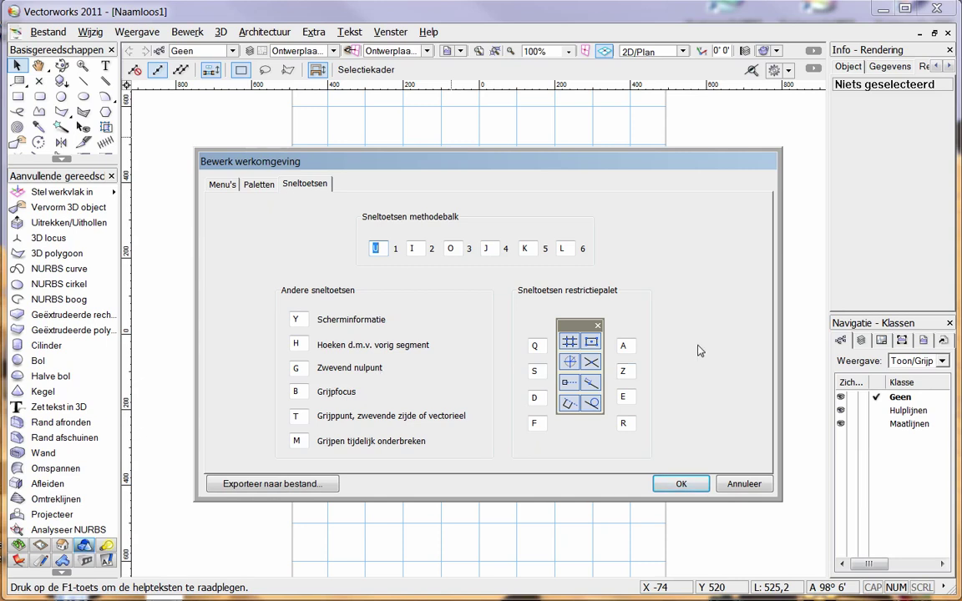
pyautogui.click(680, 483)
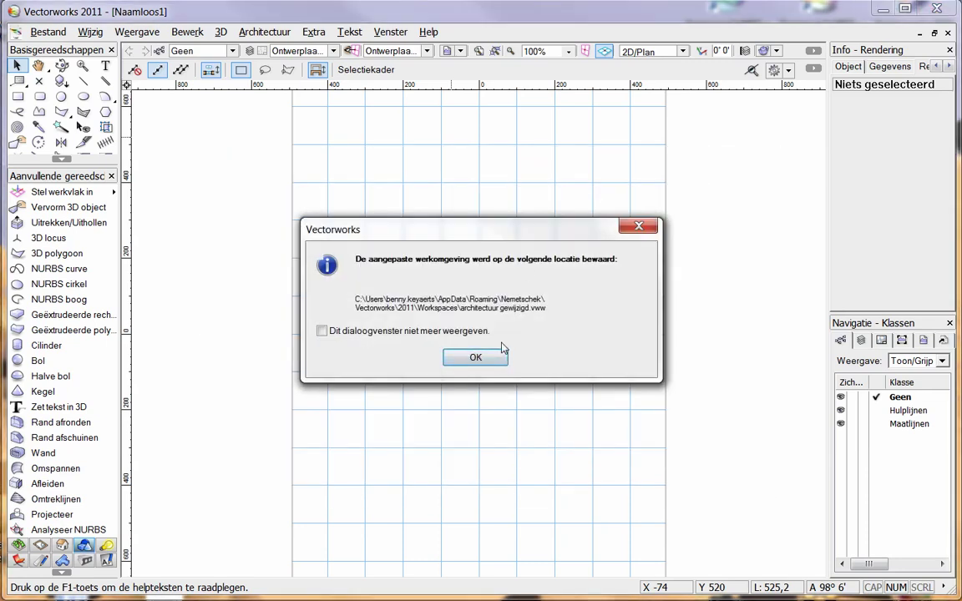
pyautogui.click(494, 359)
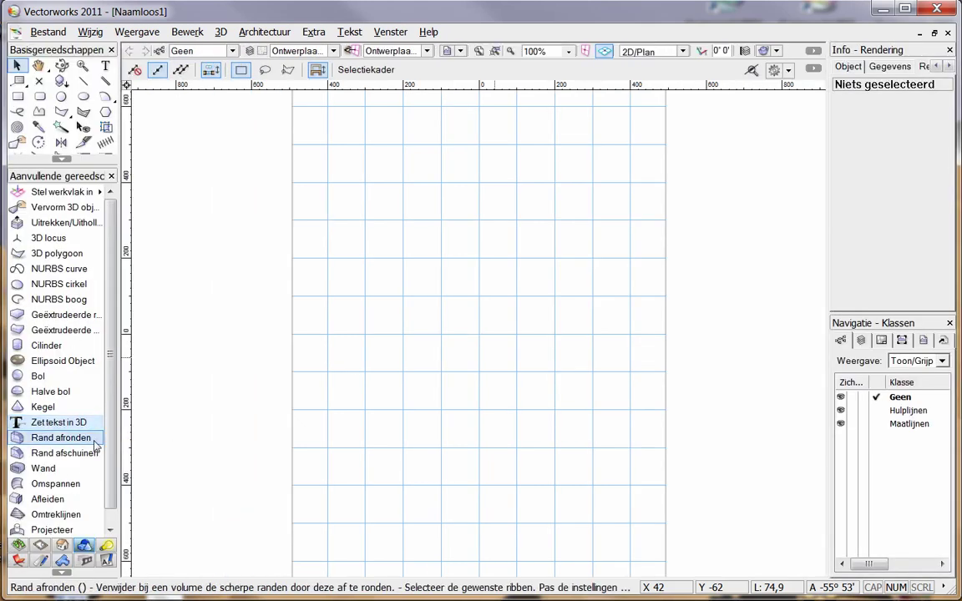
# - Check the Ellipsoid Object tool in the 3D tool set by activating it and returning to the Selection tool
pyautogui.click(65, 361)
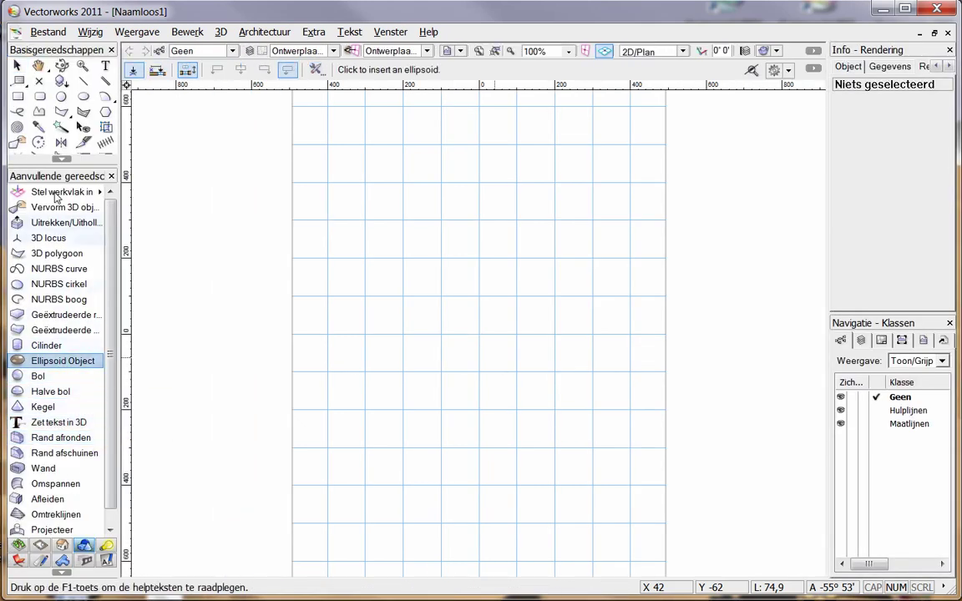
pyautogui.click(17, 66)
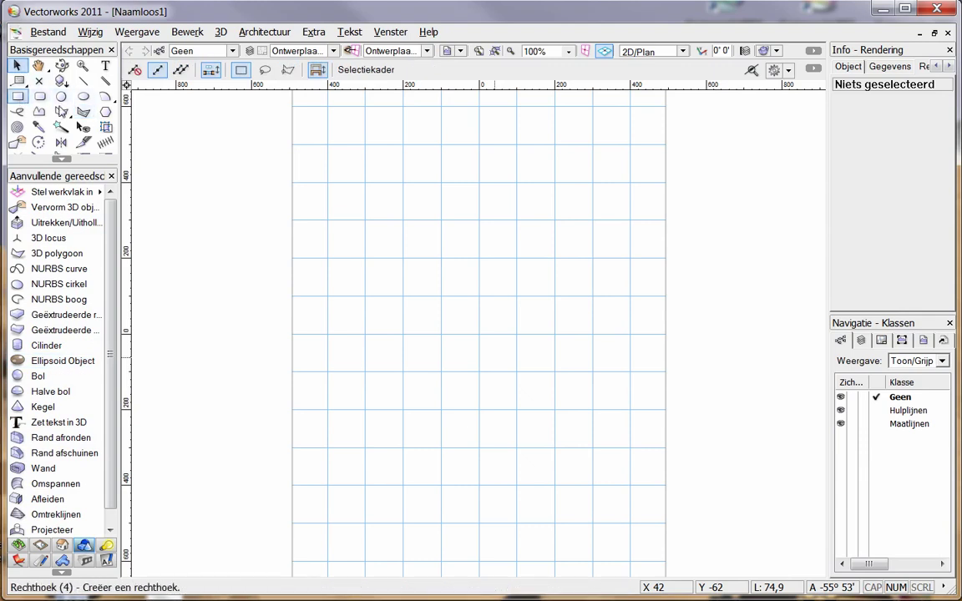
# - Draw a tall rectangle in the upper-left part of the page and display its context menu to check the added command
pyautogui.click(18, 96)
pyautogui.click(332, 171)
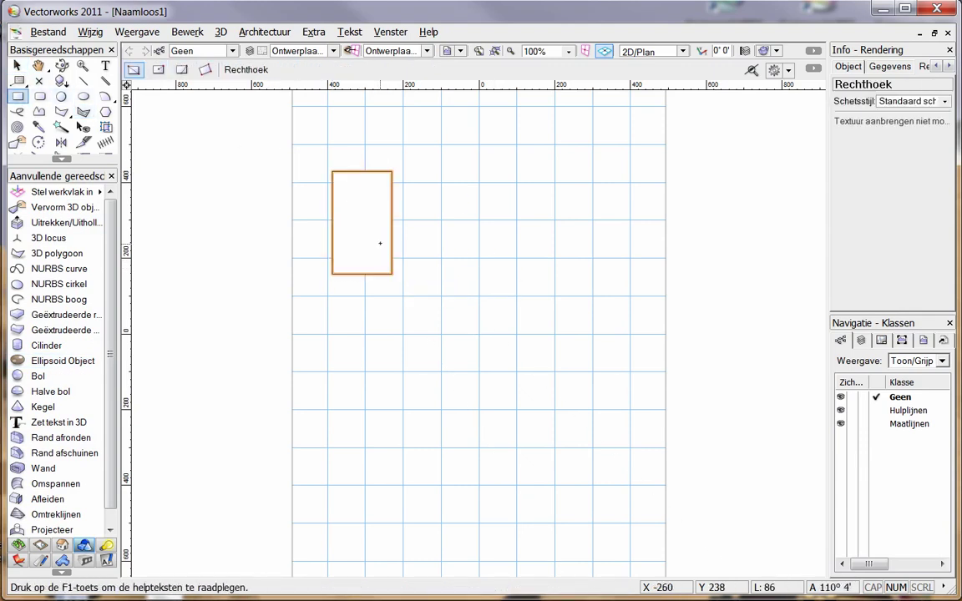
pyautogui.rightClick(380, 244)
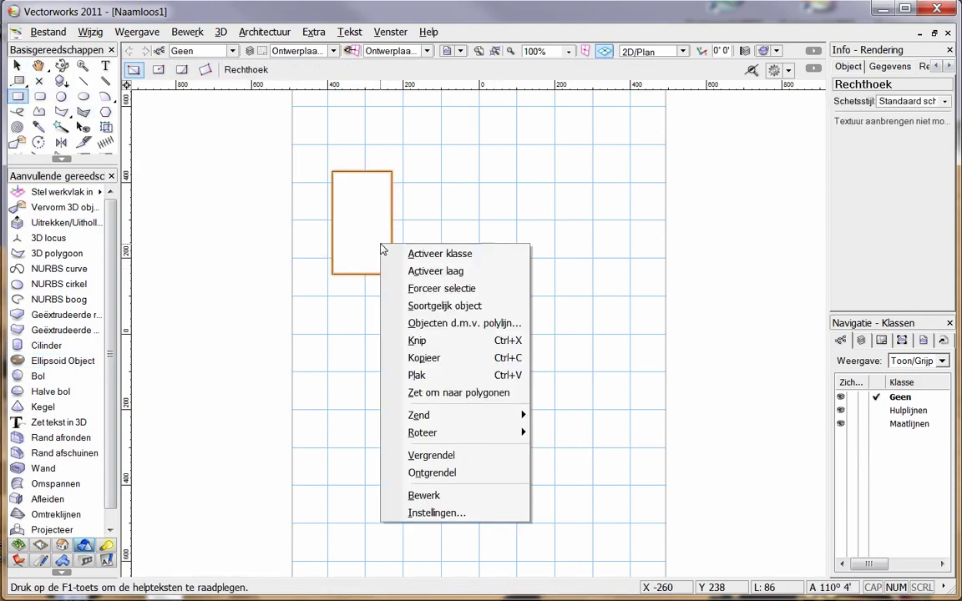
# - Deselect the rectangle and activate the Ellipsoid Object tool through its custom shortcut
pyautogui.click(17, 65)
pyautogui.click(494, 232)
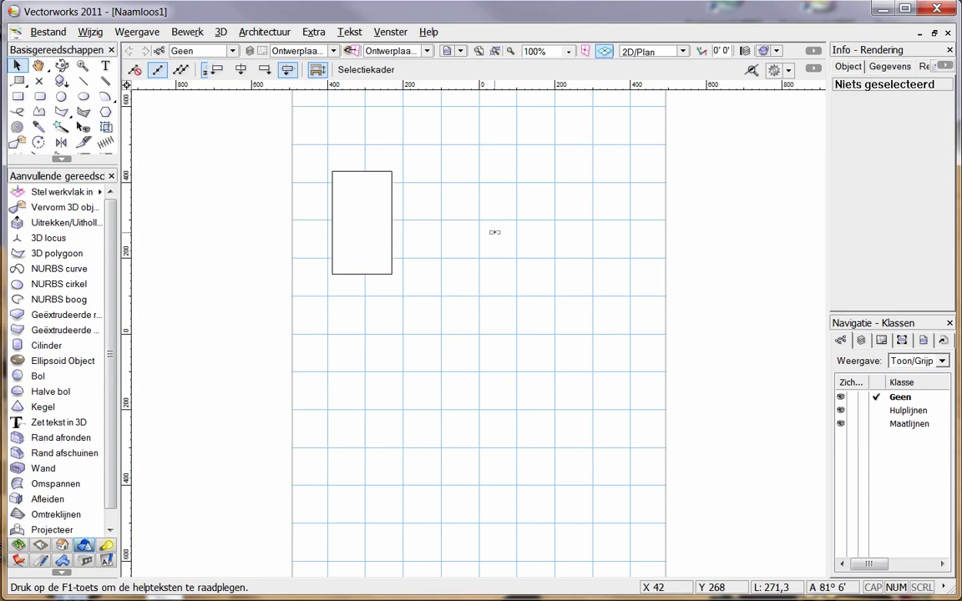
pyautogui.hotkey('shift', 'e')
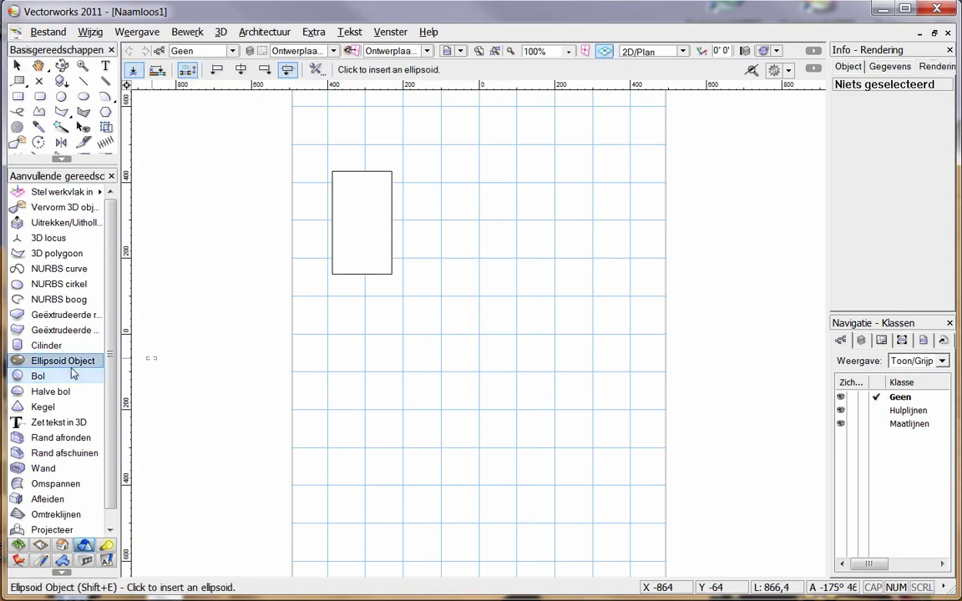